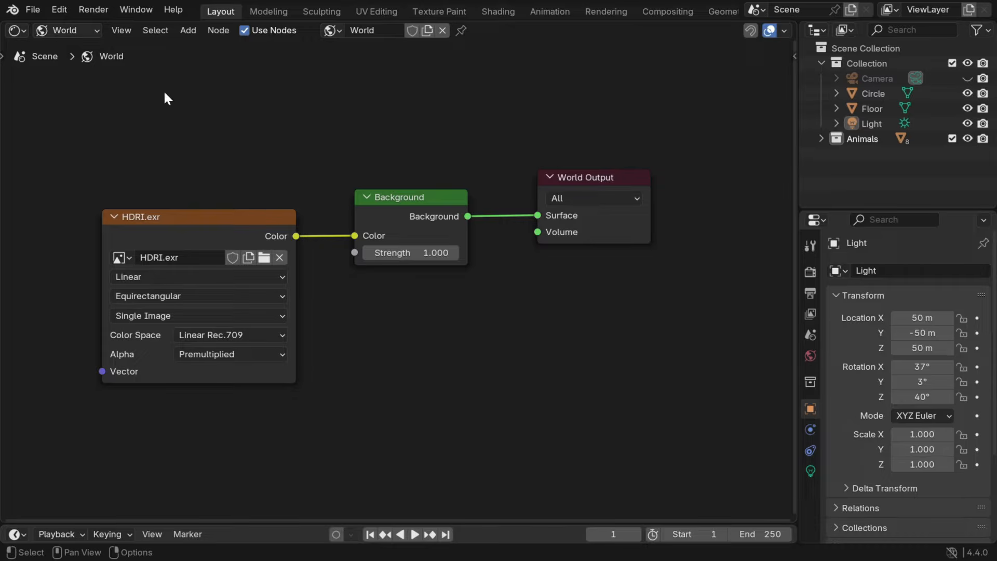
- Delete the HDRI.exr environment texture node from the world shader and switch the main editor to the 3D Viewport
{"action": "left_click", "coordinate": [224, 216]}
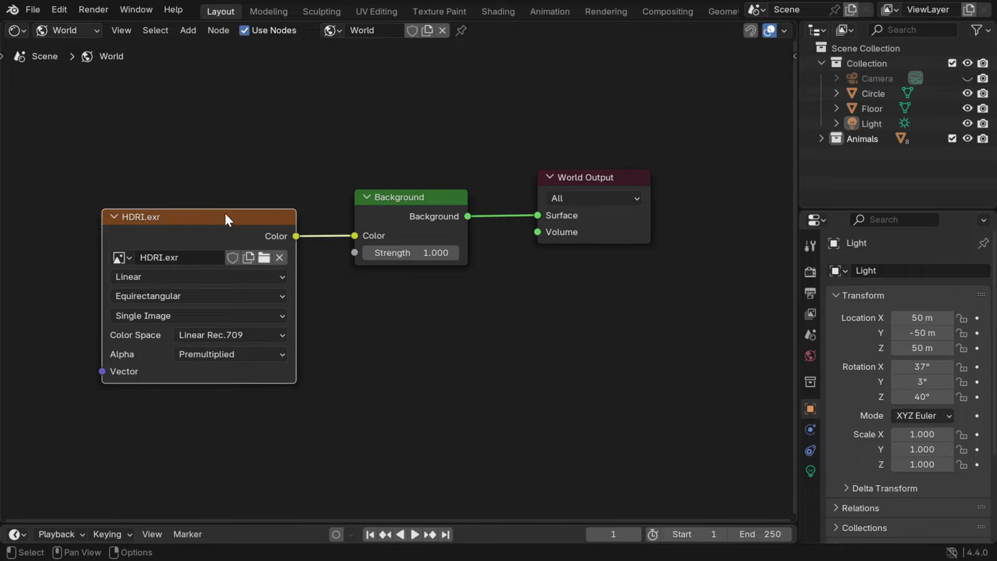
{"action": "key", "text": "Delete"}
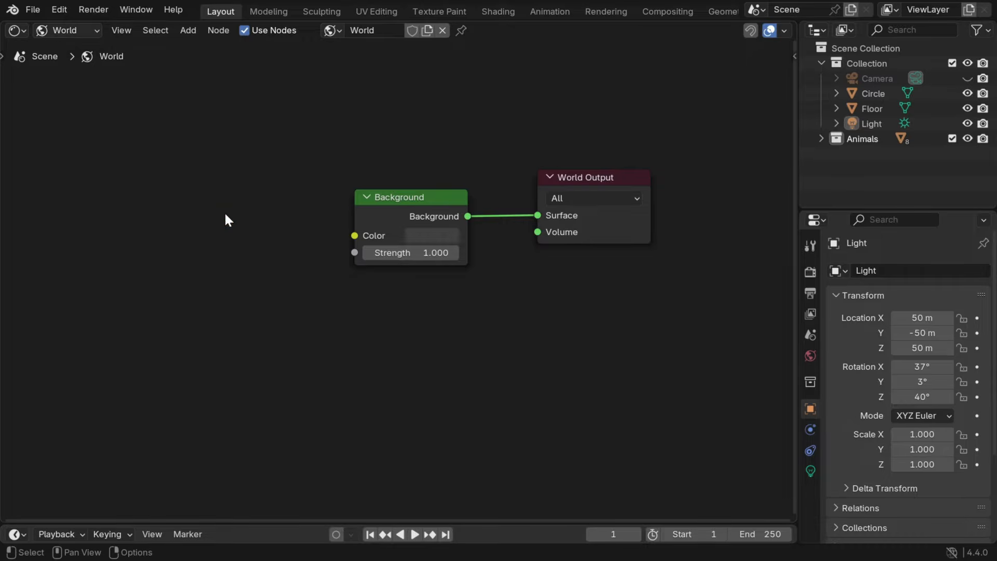
{"action": "left_click", "coordinate": [18, 31]}
{"action": "left_click", "coordinate": [36, 73]}
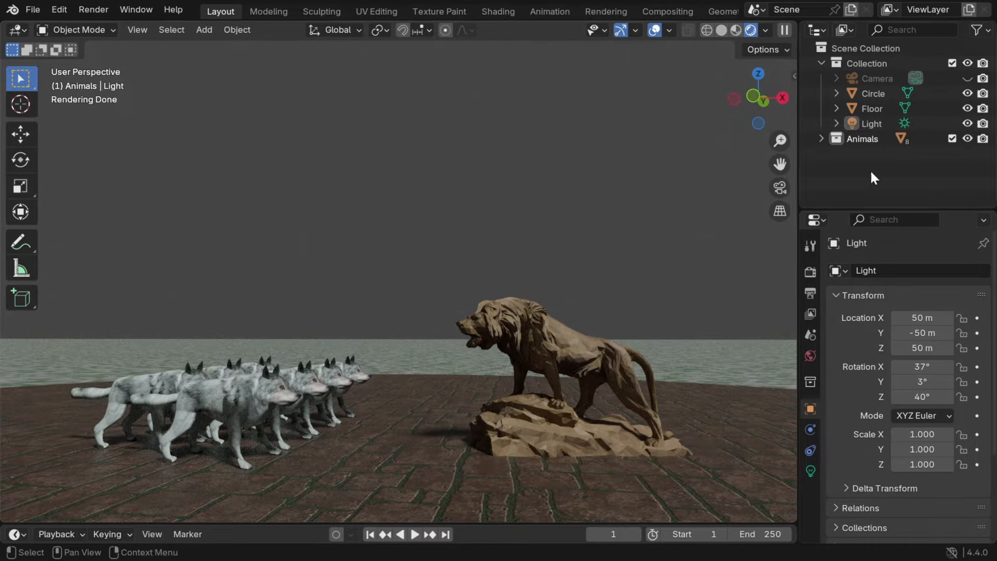
- Compare the scene with the Light hidden and shown, and view the light's settings and the world's surface settings
{"action": "left_click", "coordinate": [968, 124]}
{"action": "left_click", "coordinate": [968, 124]}
{"action": "left_click", "coordinate": [811, 471]}
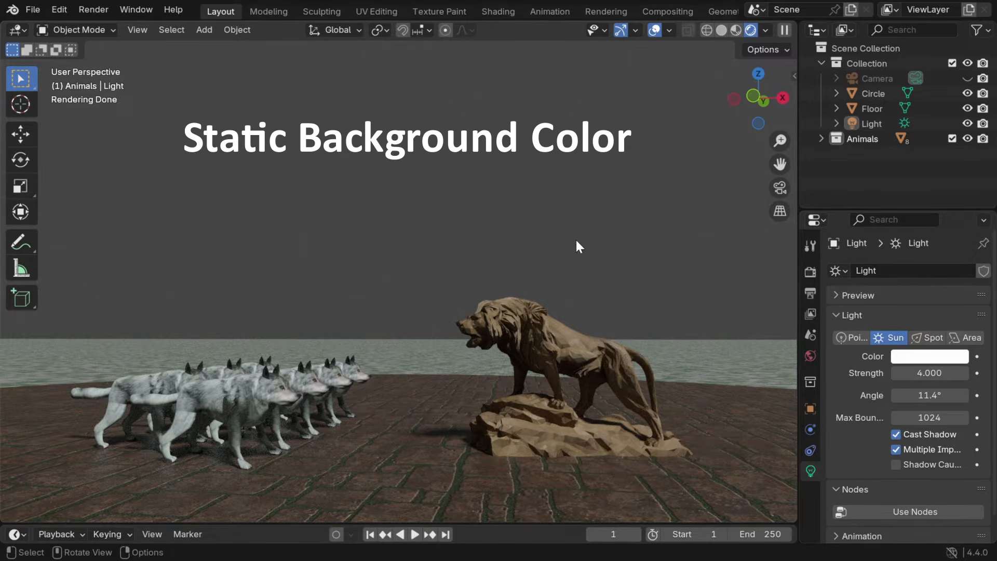
{"action": "left_click", "coordinate": [810, 357]}
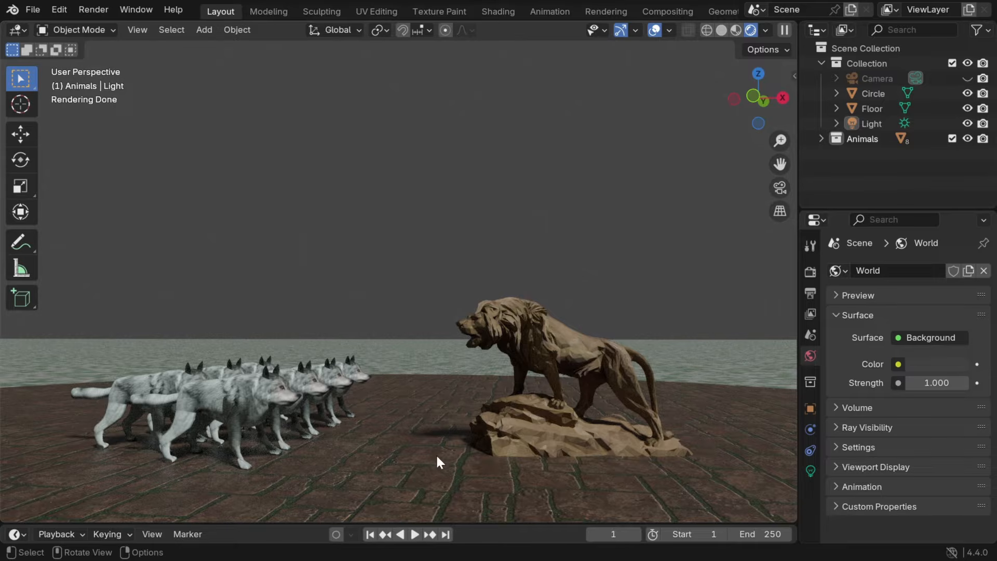
- Enlarge the timeline area below the viewport and change it into a Shader Editor
{"action": "left_click_drag", "start_coordinate": [446, 523], "coordinate": [409, 312]}
{"action": "left_click", "coordinate": [16, 324]}
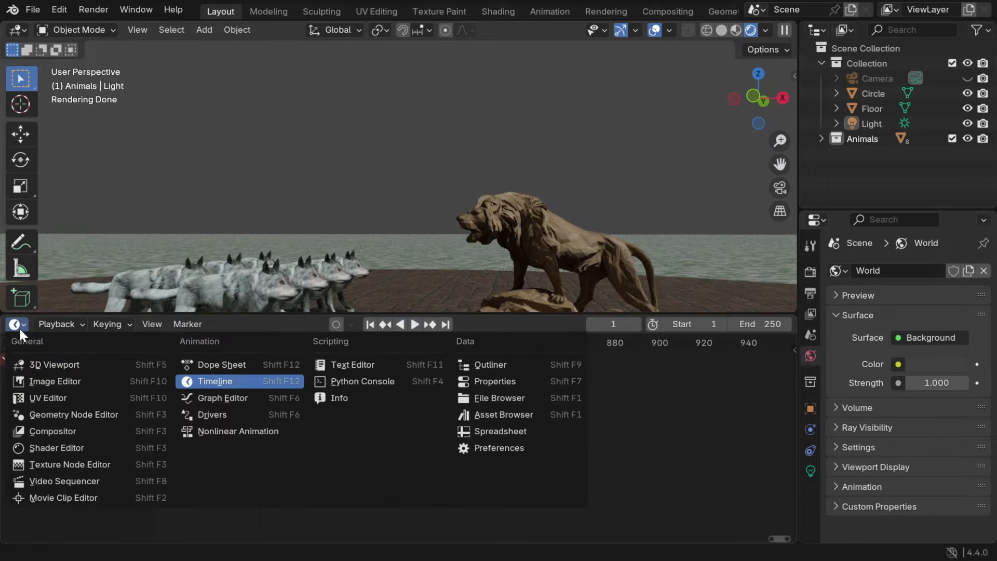
{"action": "left_click", "coordinate": [50, 446]}
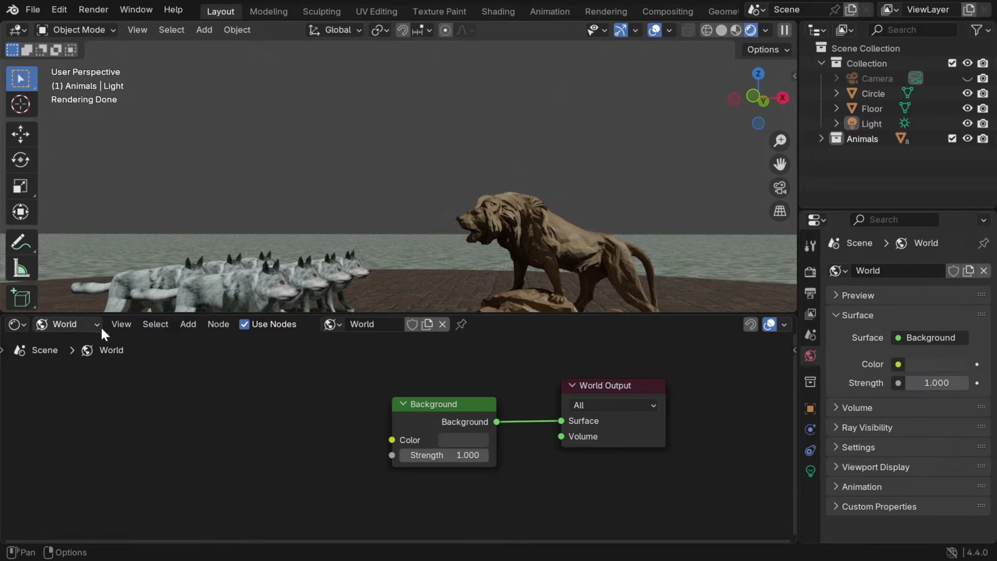
- Add a Sky Texture node, connect its Color output to the Background node's Color, and keep the Nishita sky type
{"action": "left_click", "coordinate": [185, 325]}
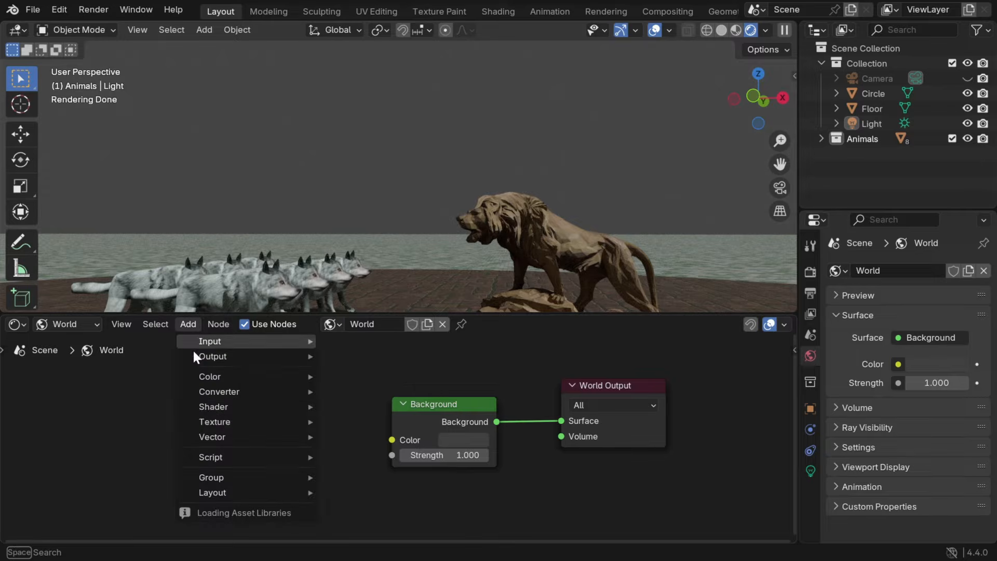
{"action": "mouse_move", "coordinate": [239, 422]}
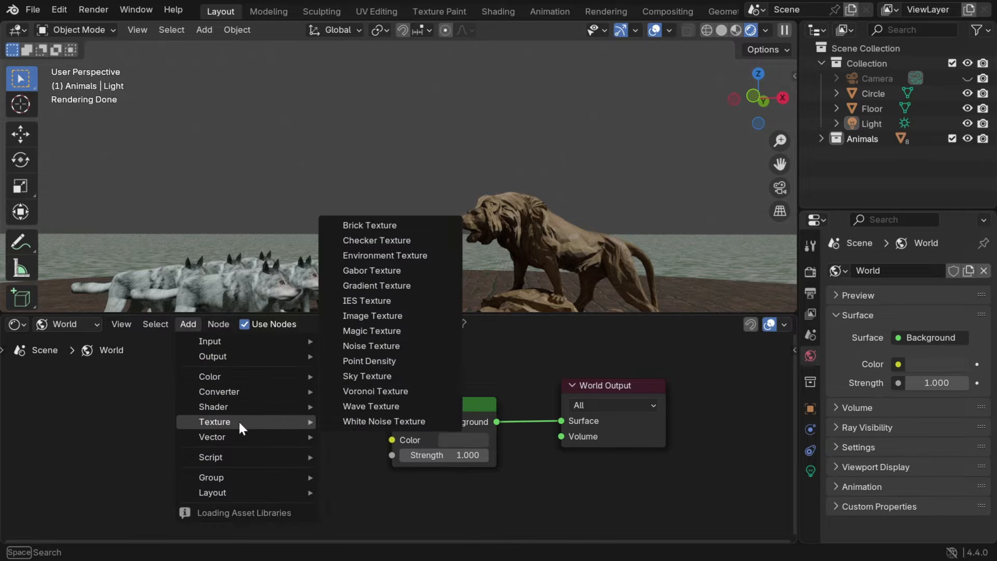
{"action": "left_click", "coordinate": [366, 375]}
{"action": "left_click", "coordinate": [205, 359]}
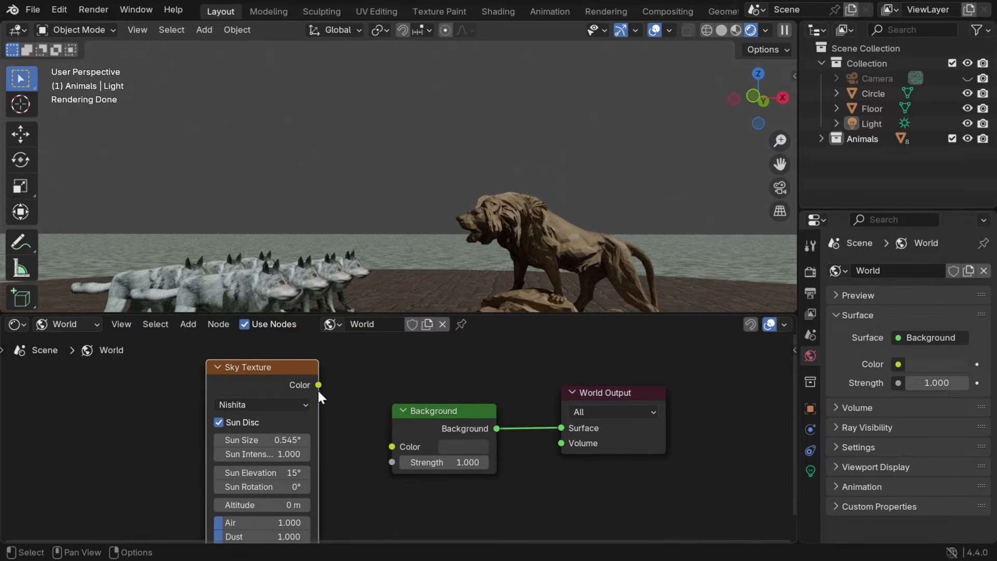
{"action": "left_click_drag", "start_coordinate": [318, 385], "coordinate": [386, 445]}
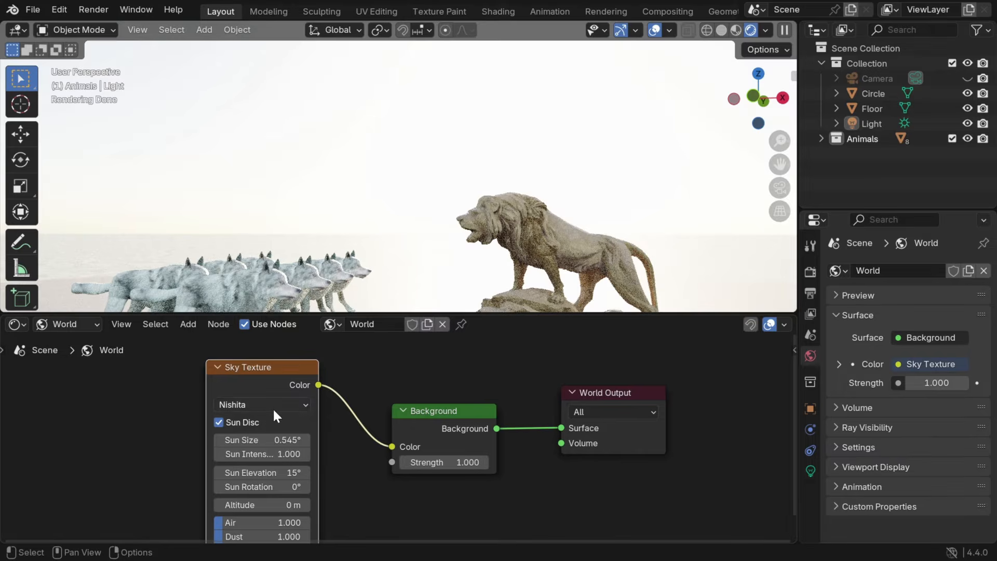
{"action": "left_click", "coordinate": [300, 405]}
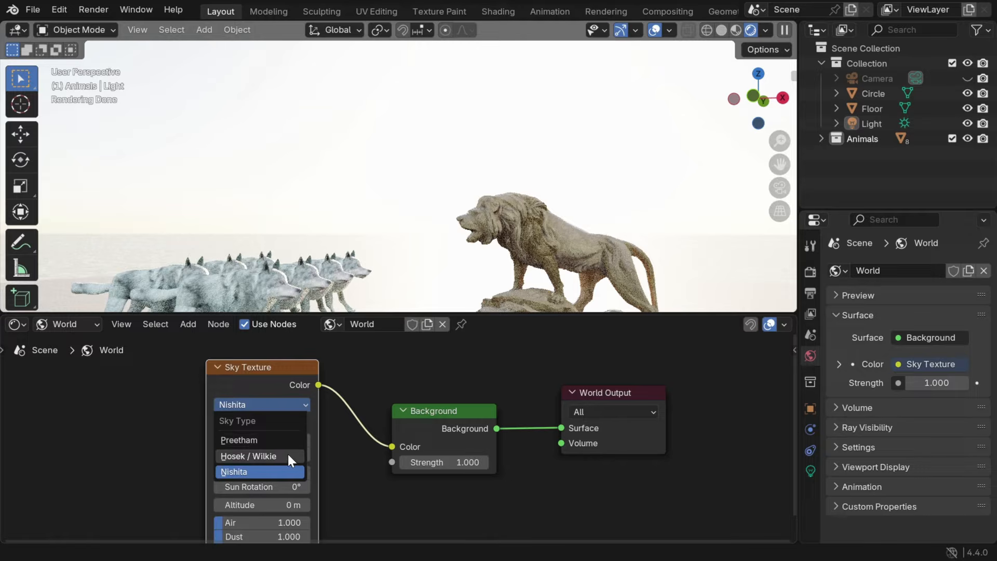
{"action": "left_click", "coordinate": [293, 473]}
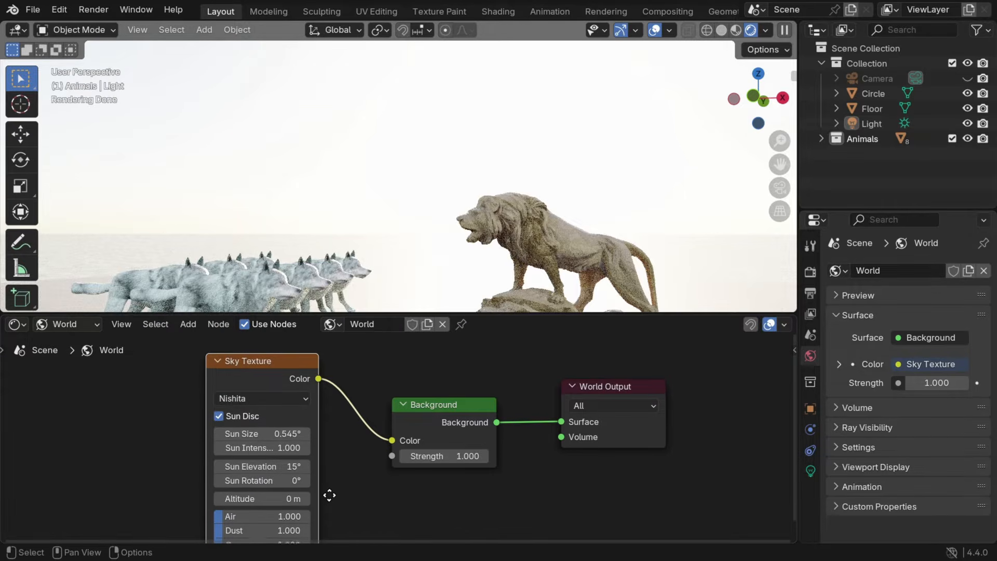
- Set the Background node's strength to 0.05
{"action": "scroll", "coordinate": [330, 495], "scroll_direction": "down", "scroll_amount": 2}
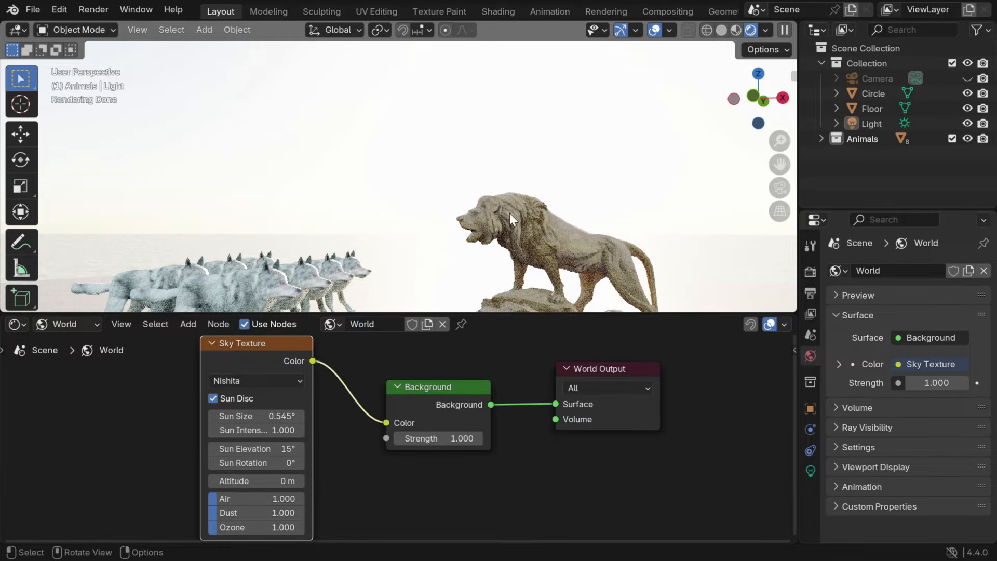
{"action": "middle_click_drag", "start_coordinate": [500, 241], "coordinate": [493, 312]}
{"action": "left_click", "coordinate": [461, 439]}
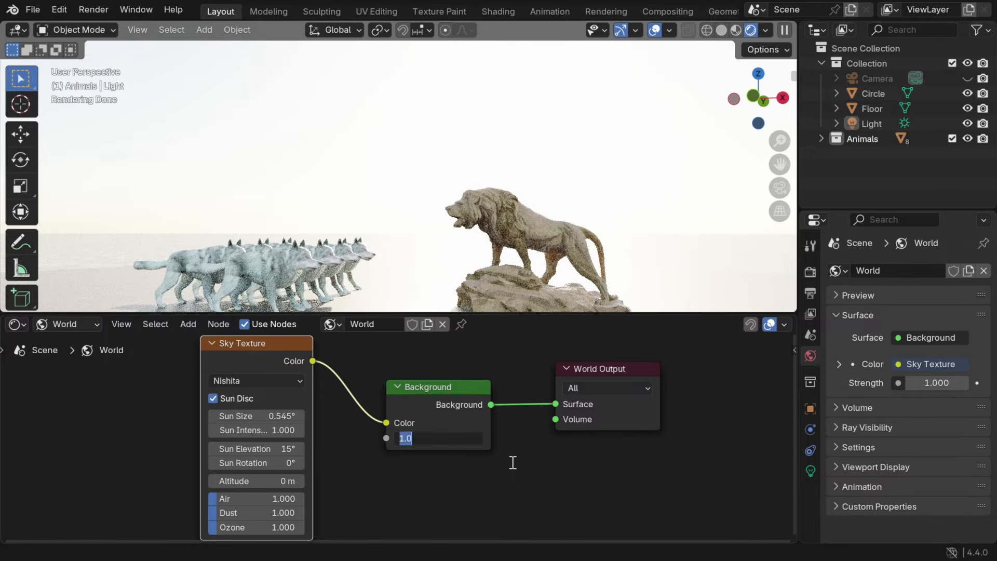
{"action": "type", "text": ".0"}
{"action": "key", "text": "Return"}
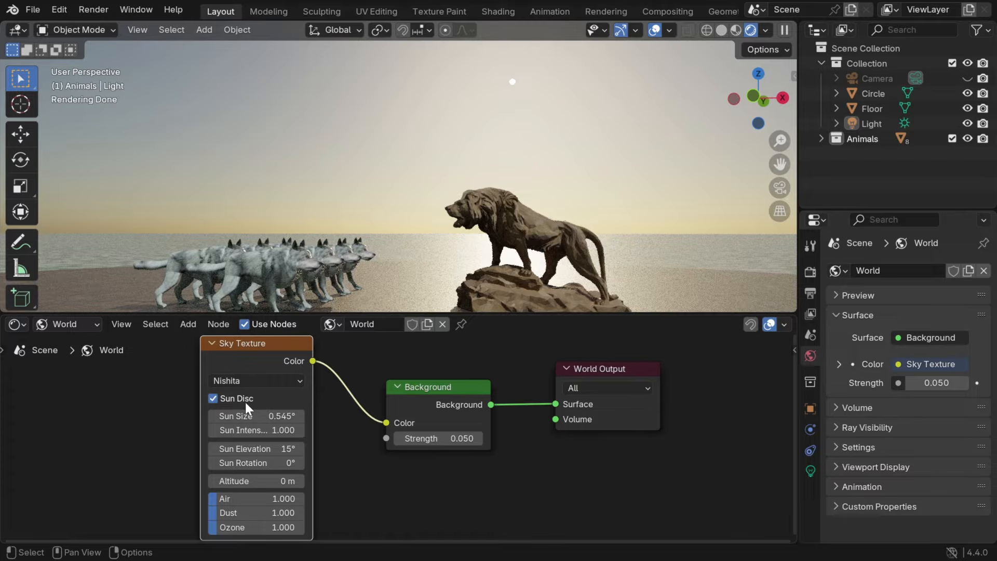
- Compare the sky with Sun Disc off and on, and set the sun rotation to about -13.9° and elevation to 105°
{"action": "left_click", "coordinate": [213, 399]}
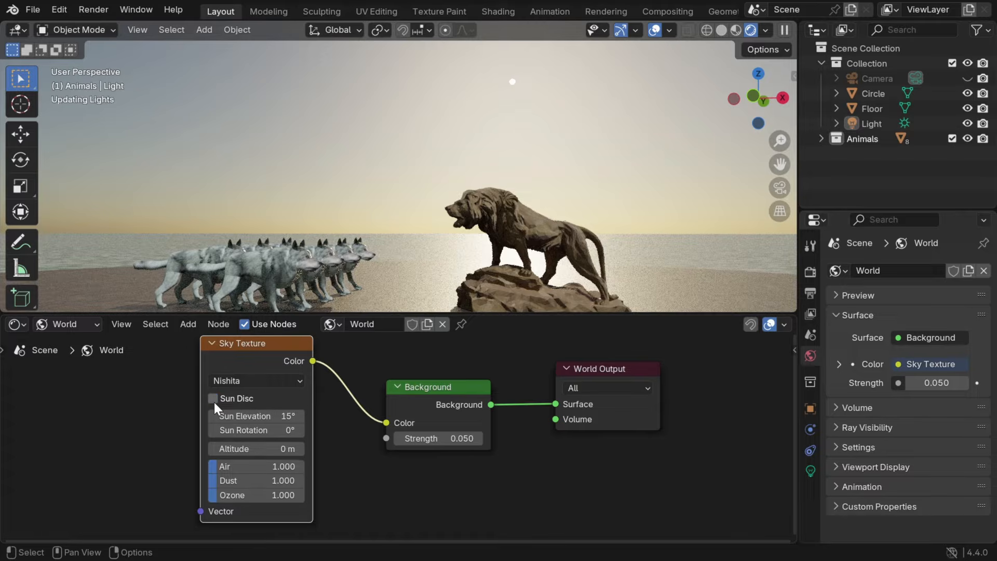
{"action": "left_click", "coordinate": [213, 399]}
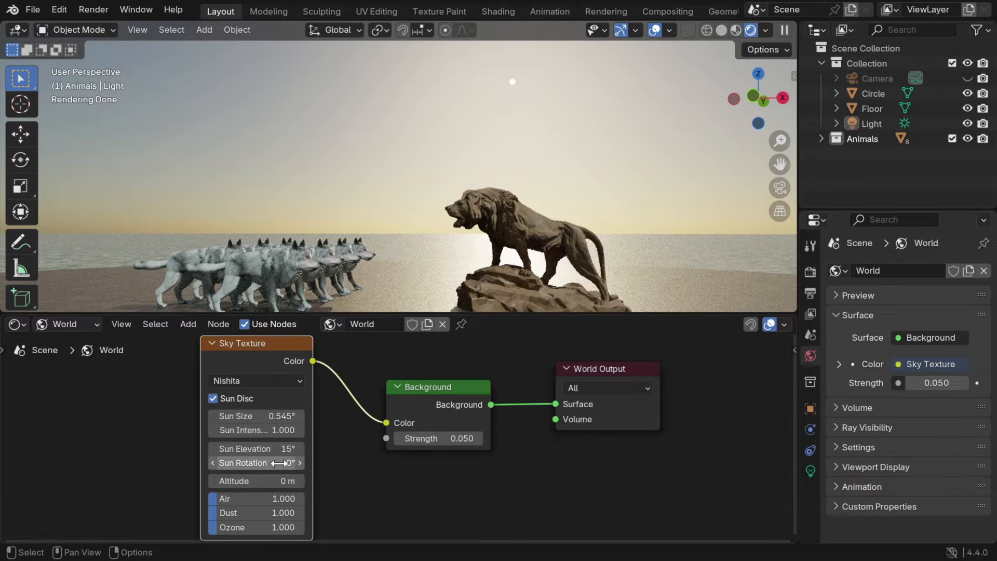
{"action": "left_click_drag", "start_coordinate": [276, 462], "coordinate": [205, 463]}
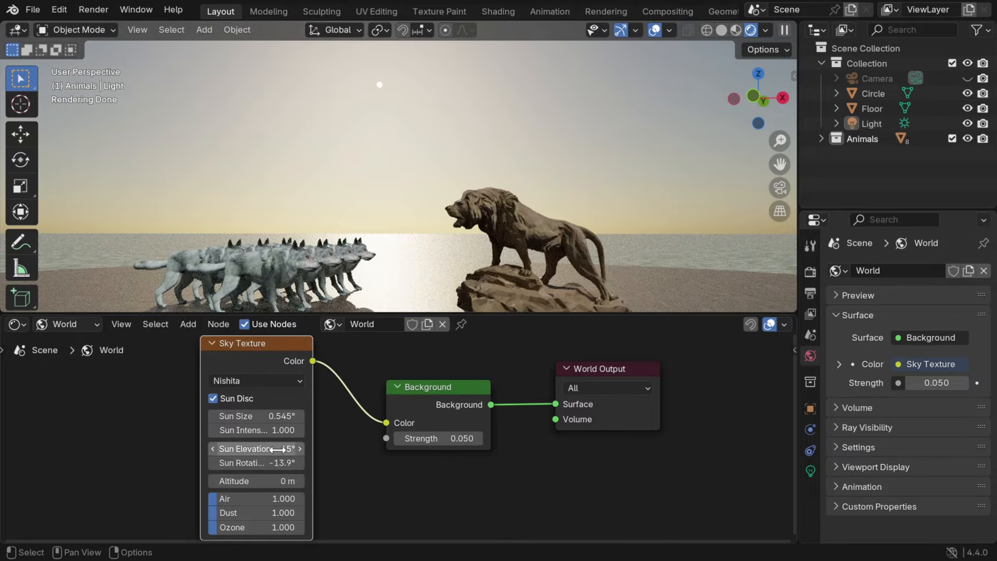
{"action": "left_click_drag", "start_coordinate": [277, 450], "coordinate": [744, 450]}
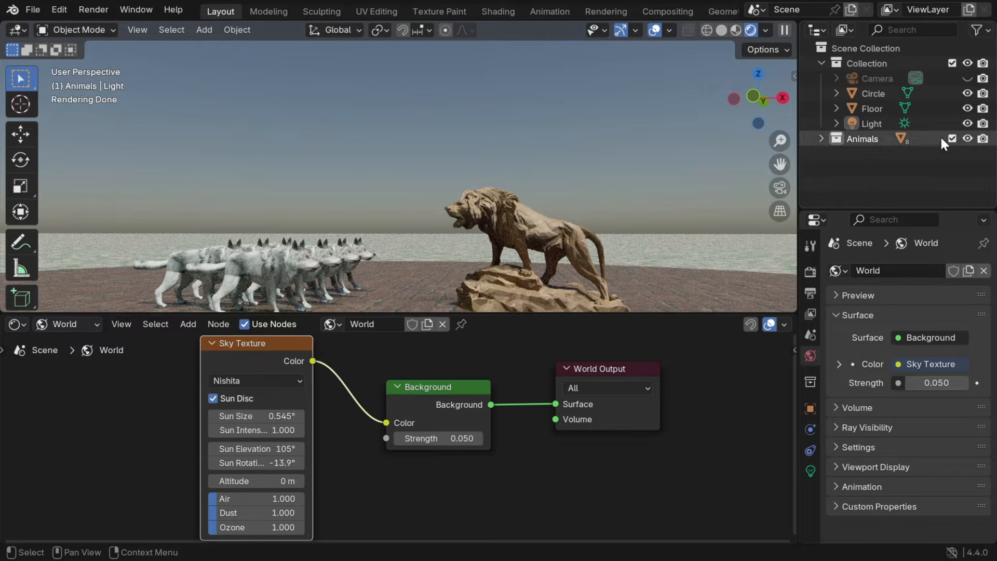
- Compare the scene with the Light hidden and shown, and set the Light's rotation to X 12° and Y -8°
{"action": "left_click", "coordinate": [971, 123]}
{"action": "left_click", "coordinate": [971, 123]}
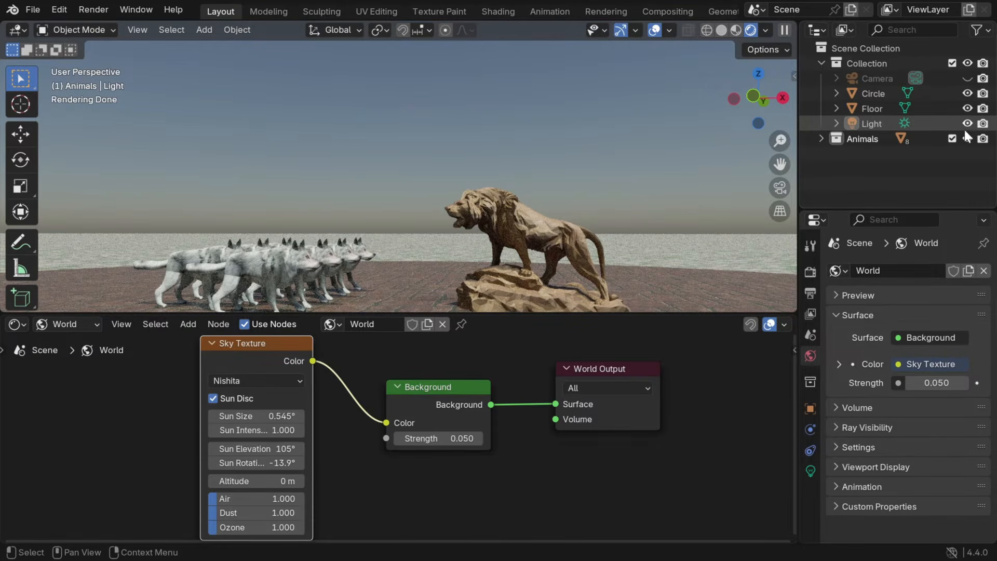
{"action": "left_click", "coordinate": [811, 409]}
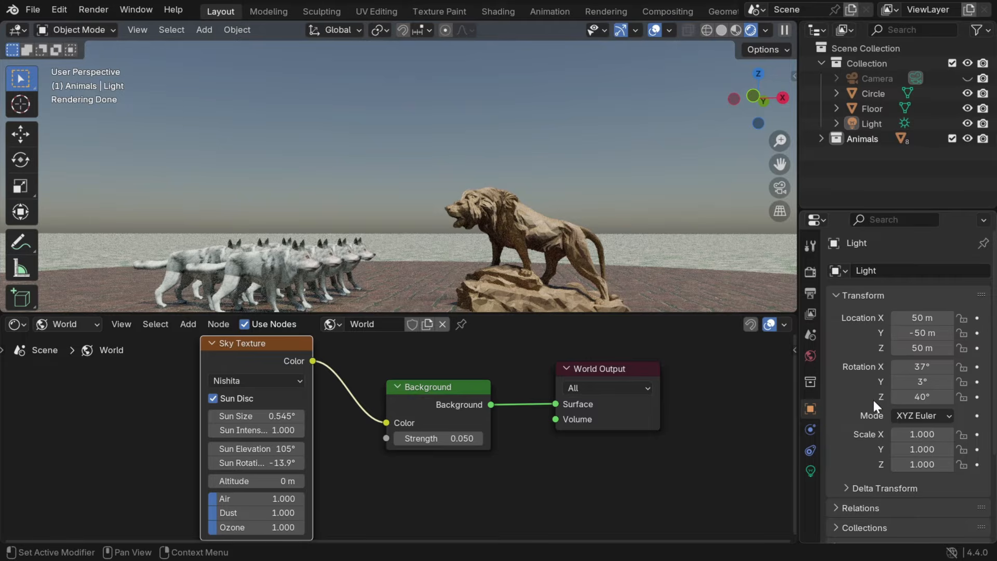
{"action": "mouse_move", "coordinate": [920, 367]}
{"action": "left_mouse_down"}
{"action": "mouse_move", "coordinate": [886, 367]}
{"action": "mouse_move", "coordinate": [919, 382]}
{"action": "mouse_move", "coordinate": [909, 381]}
{"action": "left_mouse_up"}
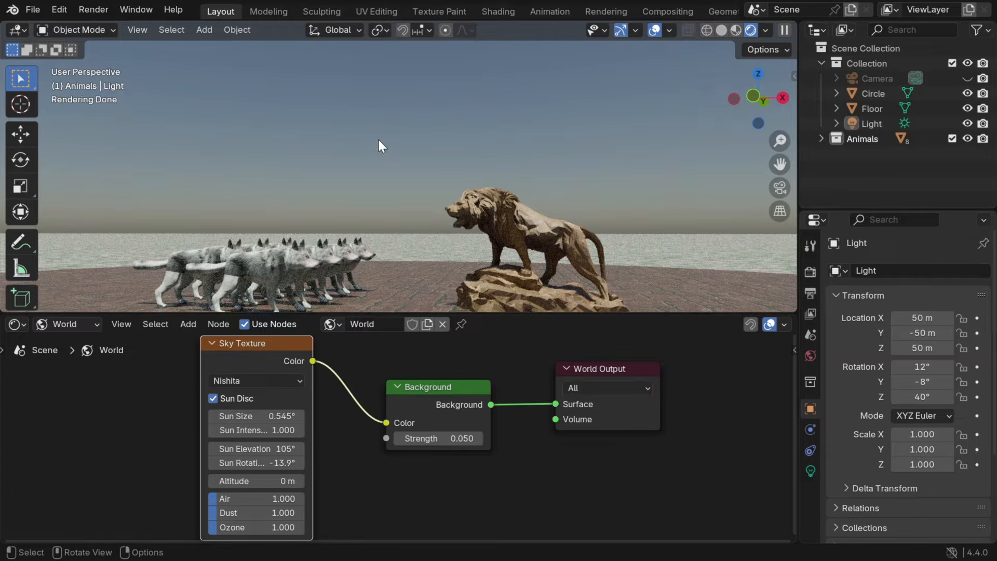
- Try different Sky Texture atmosphere values, ending with Air about 0.949, Dust about 0.745 and Ozone about 1.816
{"action": "middle_click_drag", "start_coordinate": [341, 457], "coordinate": [334, 438]}
{"action": "middle_click_drag", "start_coordinate": [324, 502], "coordinate": [321, 488], "text": "ctrl"}
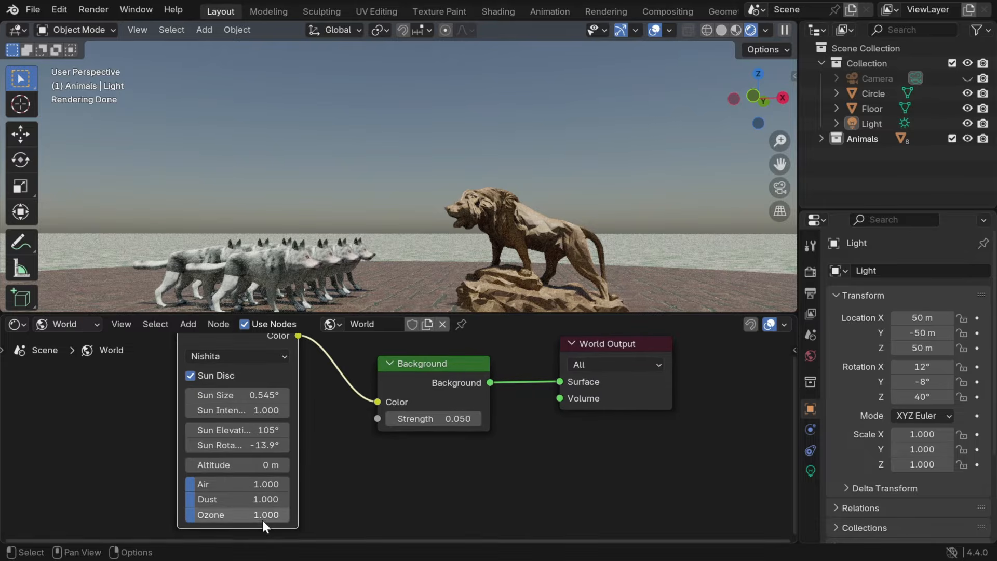
{"action": "left_click_drag", "start_coordinate": [222, 484], "coordinate": [212, 484]}
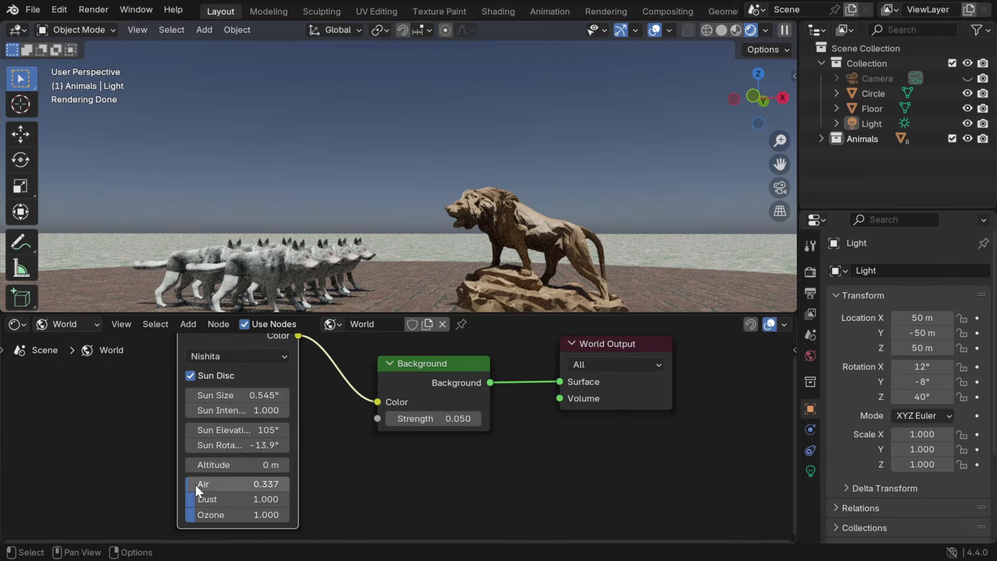
{"action": "left_click_drag", "start_coordinate": [195, 484], "coordinate": [238, 485]}
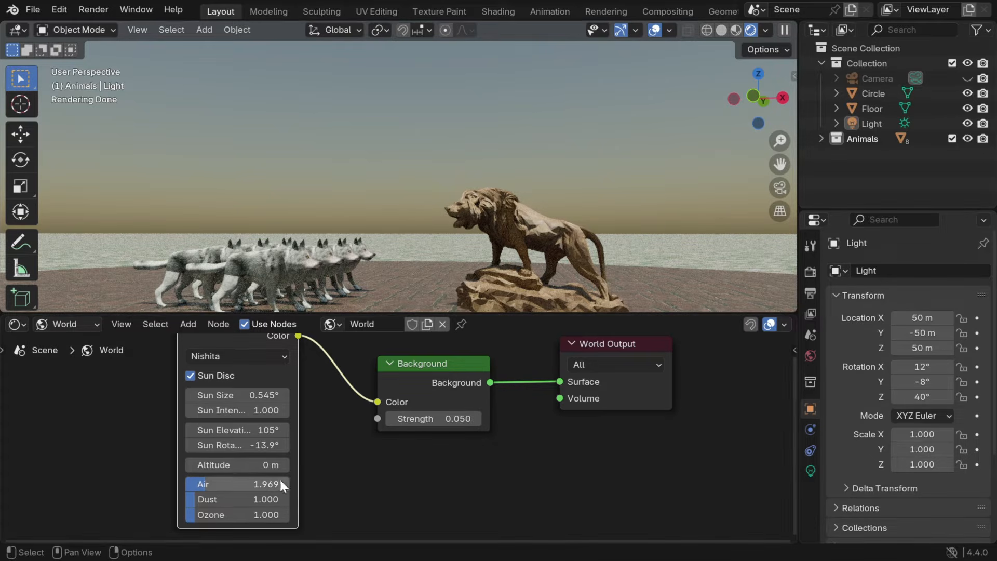
{"action": "mouse_move", "coordinate": [198, 500]}
{"action": "left_mouse_down"}
{"action": "mouse_move", "coordinate": [225, 499]}
{"action": "mouse_move", "coordinate": [192, 500]}
{"action": "mouse_move", "coordinate": [231, 485]}
{"action": "mouse_move", "coordinate": [205, 485]}
{"action": "mouse_move", "coordinate": [218, 515]}
{"action": "mouse_move", "coordinate": [273, 514]}
{"action": "mouse_move", "coordinate": [204, 515]}
{"action": "left_mouse_up"}
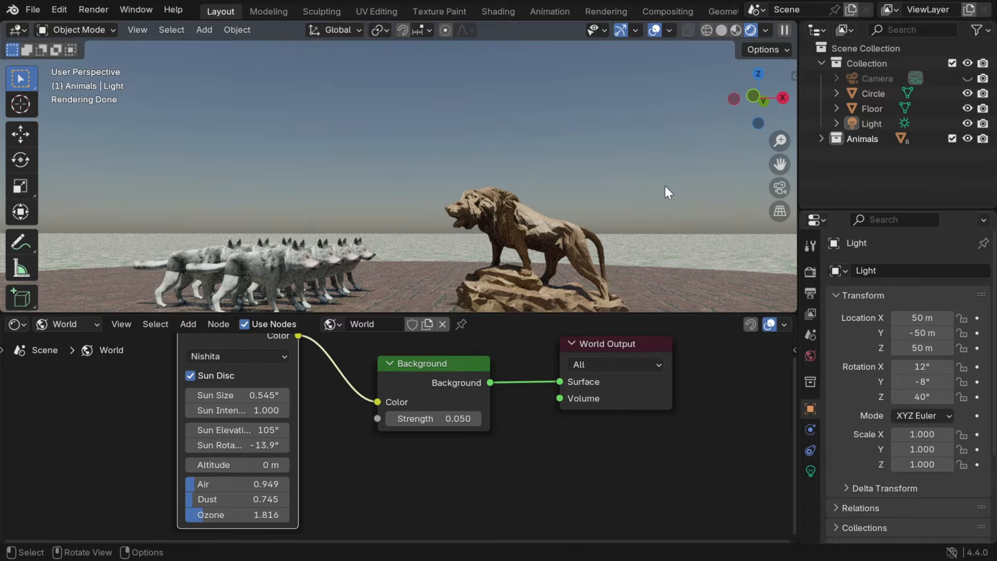
- Set the Sky Texture's Air to 2, Dust to 0.5 and Ozone to 4
{"action": "left_click", "coordinate": [241, 484]}
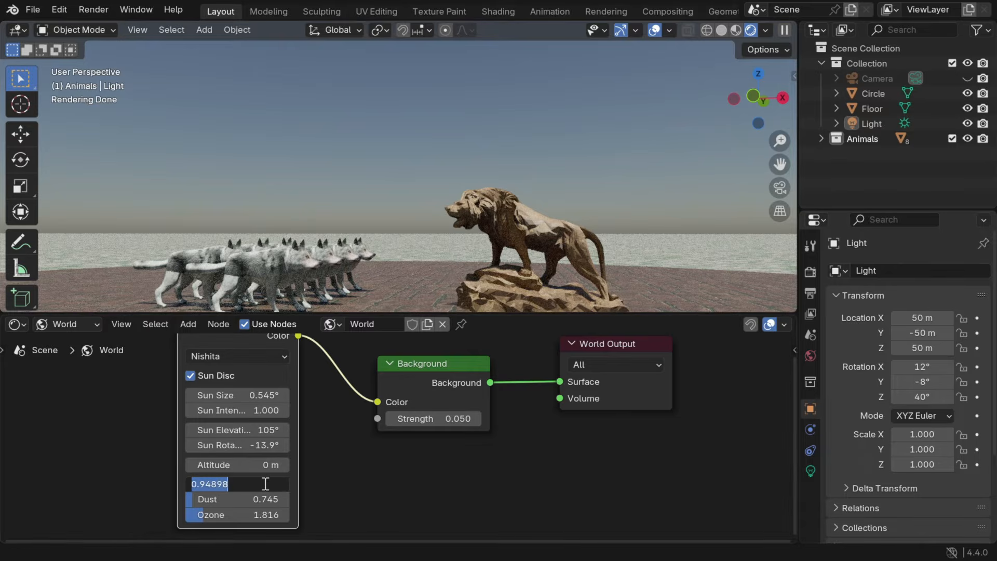
{"action": "type", "text": "2"}
{"action": "key", "text": "Return"}
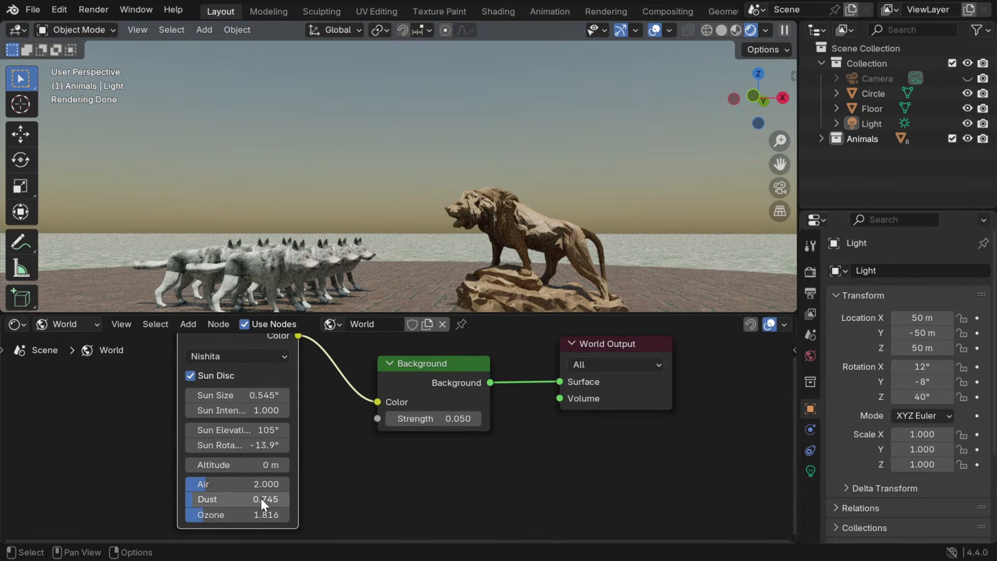
{"action": "left_click", "coordinate": [261, 497]}
{"action": "type", "text": "0.5"}
{"action": "key", "text": "Return"}
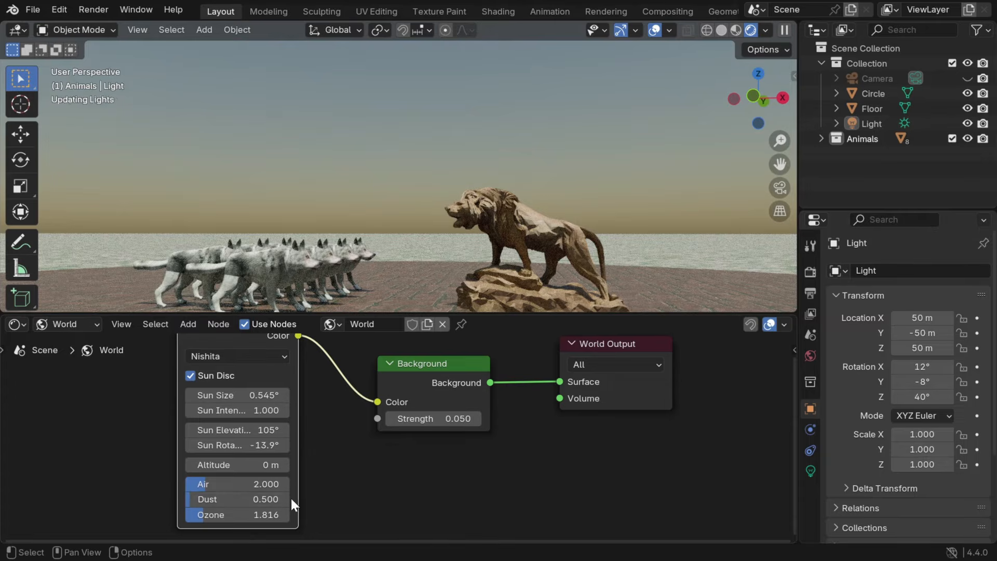
{"action": "left_click", "coordinate": [248, 514]}
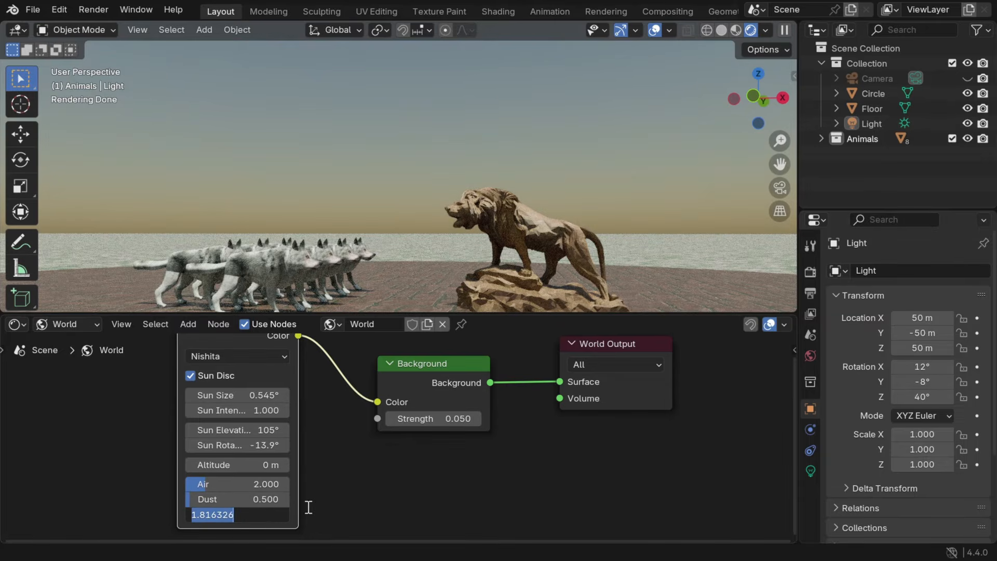
{"action": "type", "text": "4"}
{"action": "key", "text": "Return"}
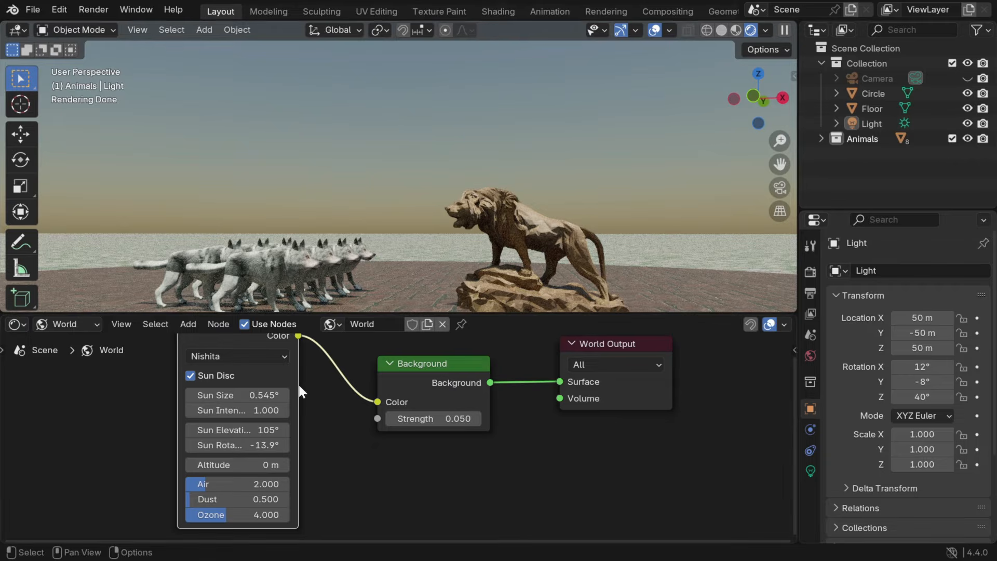
- Set the Sky Texture's Air to 1 and Dust to 0.25
{"action": "type", "text": "1"}
{"action": "key", "text": "Return"}
{"action": "double_click", "coordinate": [266, 498]}
{"action": "type", "text": ".2"}
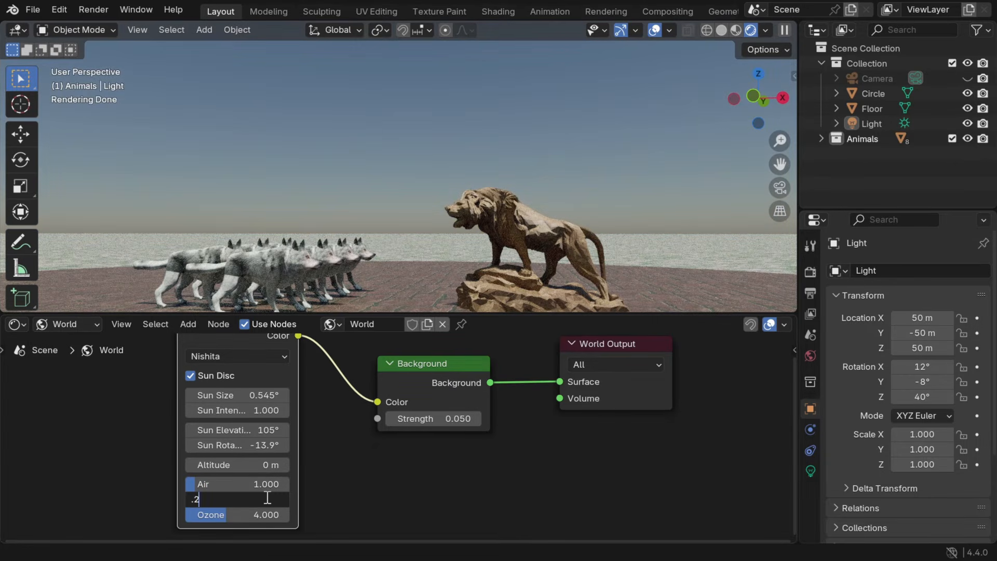
{"action": "type", "text": "5"}
{"action": "key", "text": "Return"}
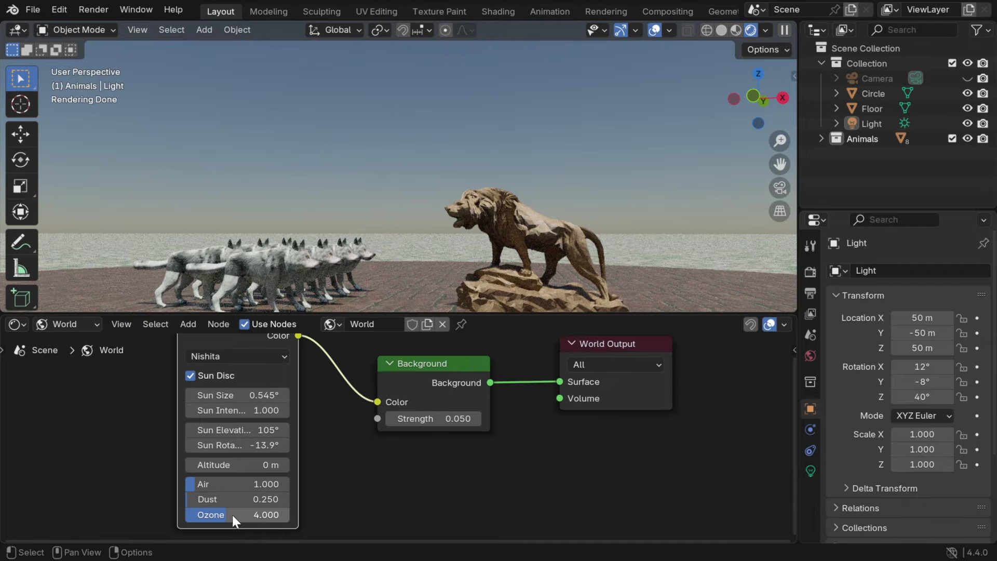
- Set the Sky Texture's Ozone to 10, try an Altitude of 50 m, and settle on an Altitude of 5000 m
{"action": "left_click_drag", "start_coordinate": [232, 516], "coordinate": [289, 514]}
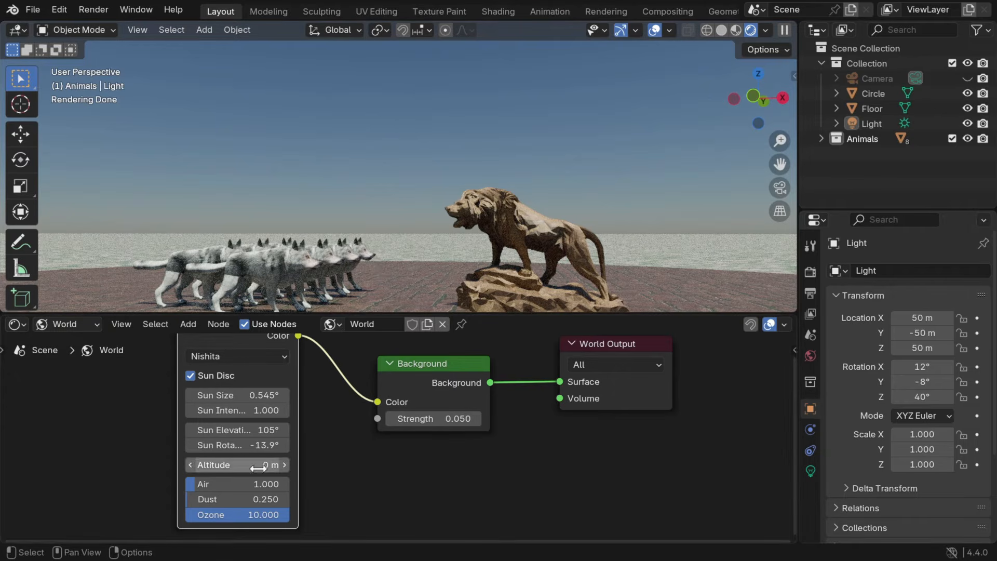
{"action": "left_click", "coordinate": [285, 465]}
{"action": "type", "text": "50"}
{"action": "key", "text": "Return"}
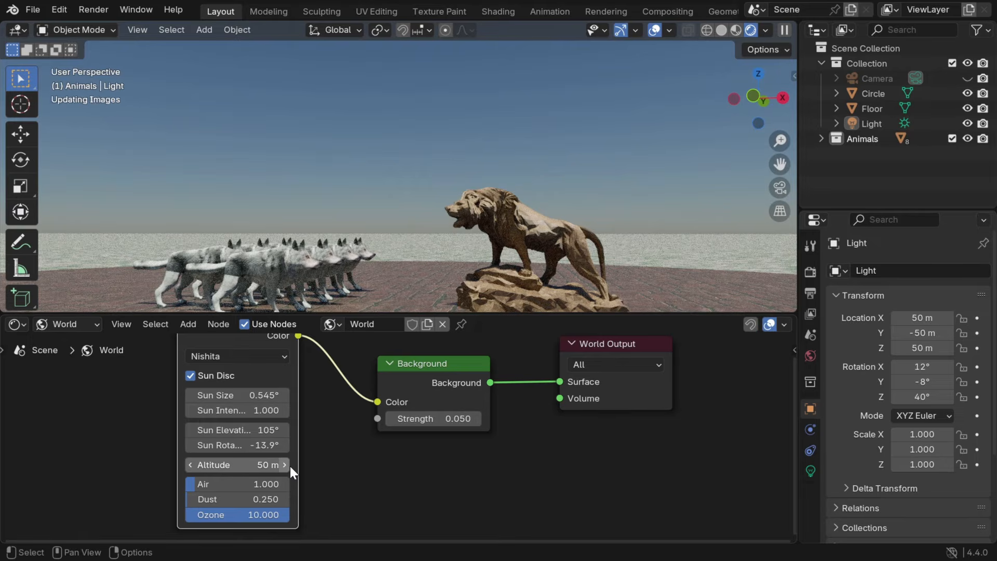
{"action": "left_click", "coordinate": [284, 465]}
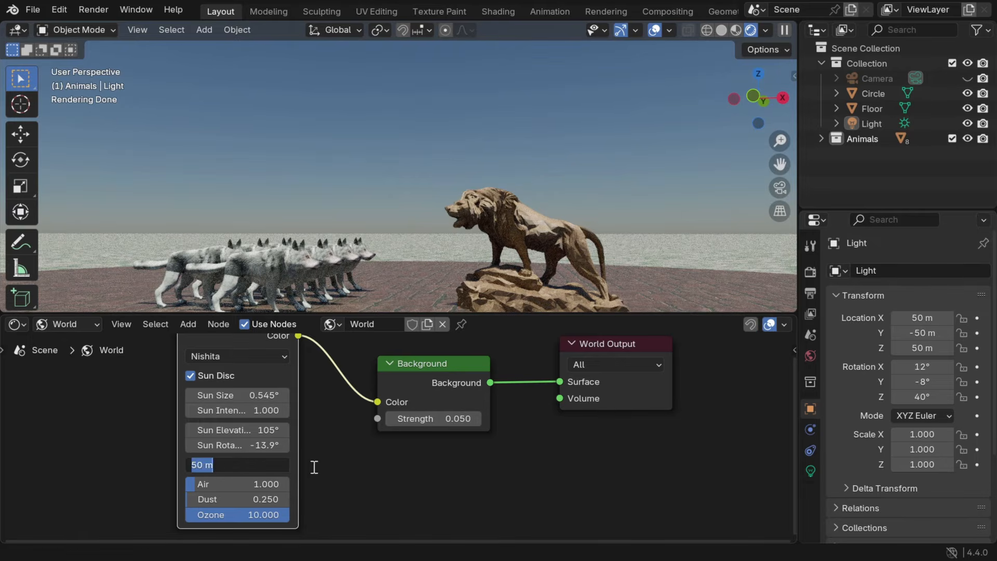
{"action": "type", "text": "5000"}
{"action": "key", "text": "Return"}
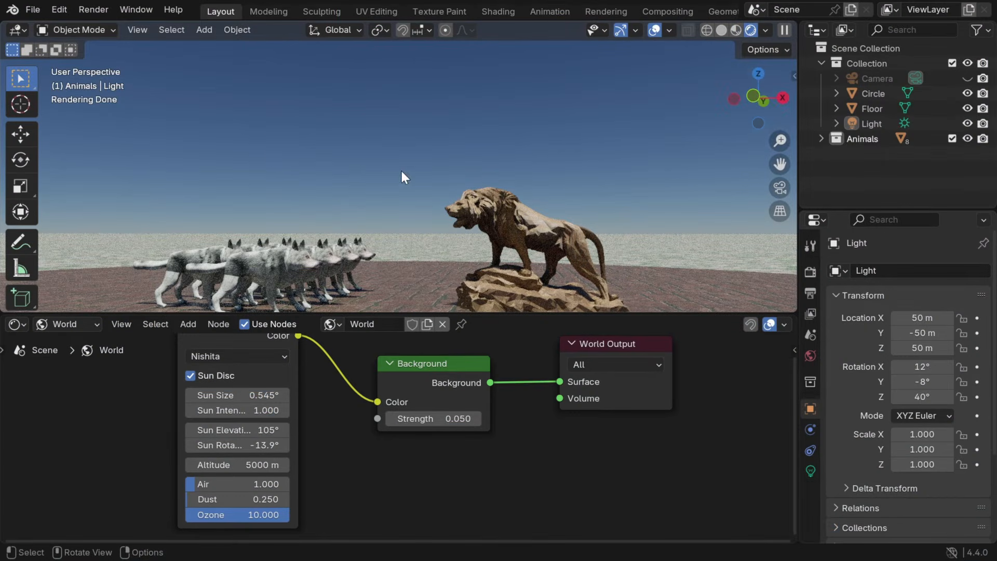
- Show the world nodes in the enlarged viewport area, link the Color Ramp's Color to the Mix Shader's Fac, and return to the 3D viewport
{"action": "left_click_drag", "start_coordinate": [355, 316], "coordinate": [349, 525]}
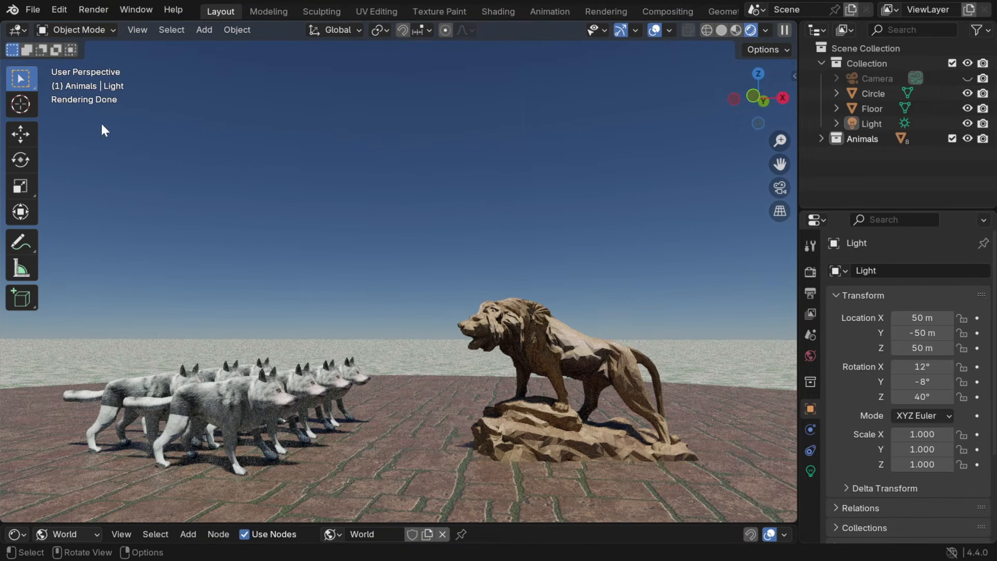
{"action": "left_click", "coordinate": [19, 31]}
{"action": "left_click", "coordinate": [52, 151]}
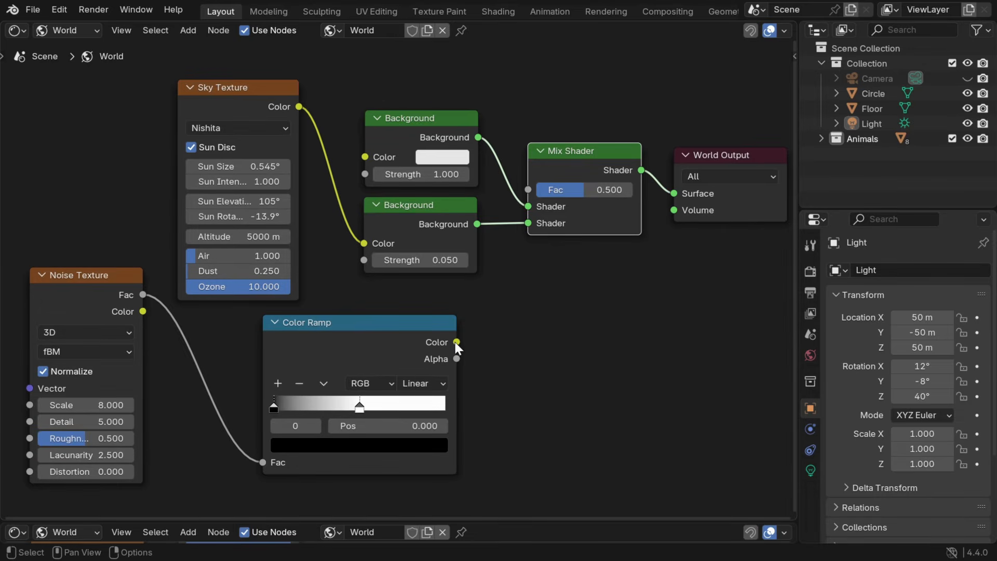
{"action": "left_click_drag", "start_coordinate": [456, 342], "coordinate": [525, 191]}
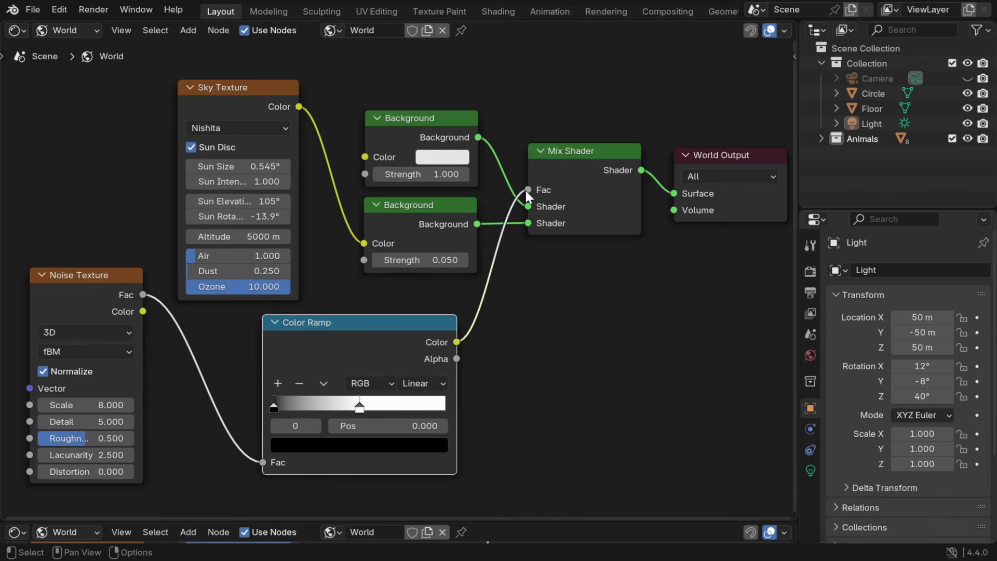
{"action": "left_click", "coordinate": [18, 32]}
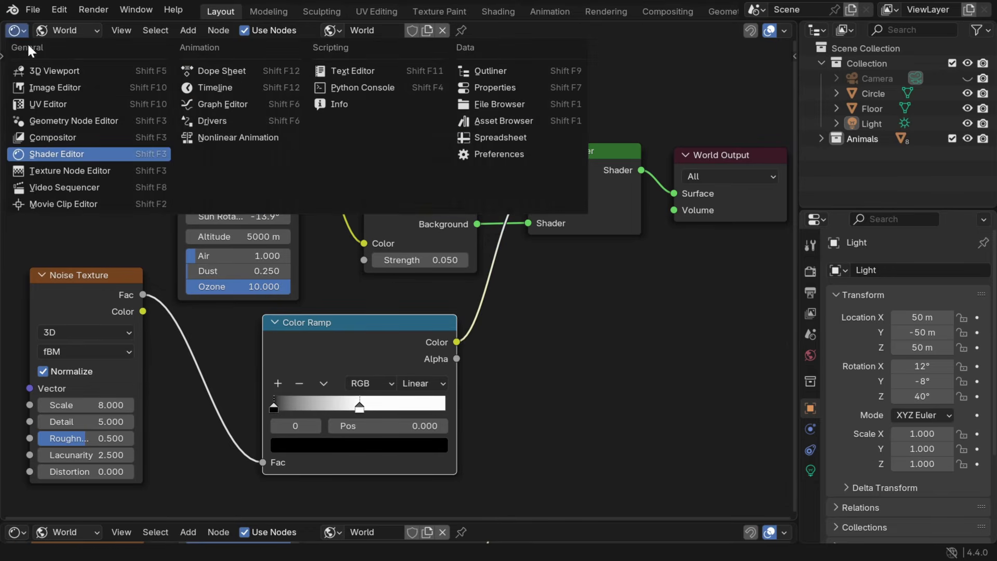
{"action": "left_click", "coordinate": [73, 74]}
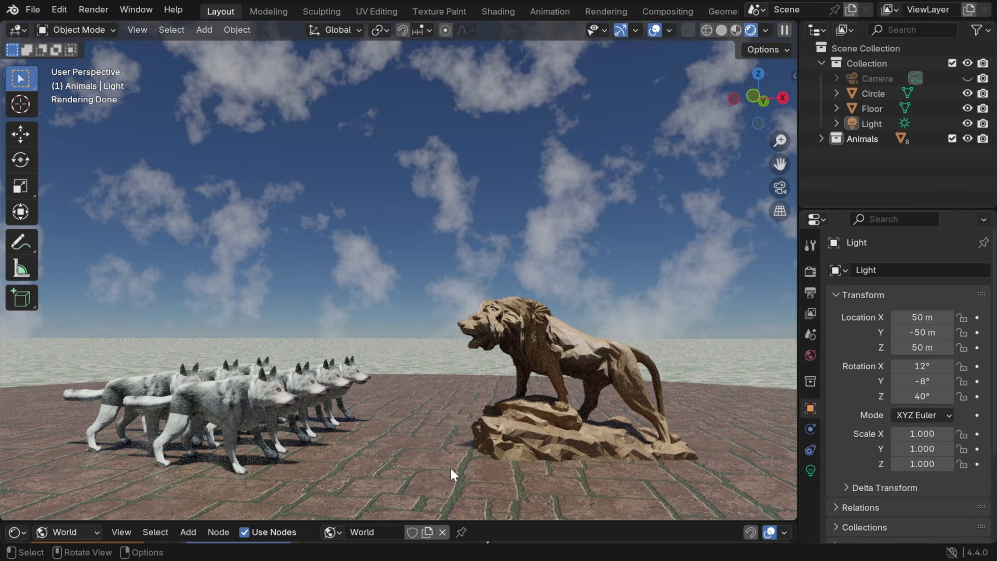
- Try pink and green tints on the clouds' white Background node, settle on a pale cream colour, and enlarge the 3D viewport again
{"action": "left_click_drag", "start_coordinate": [460, 522], "coordinate": [364, 315]}
{"action": "middle_click_drag", "start_coordinate": [160, 502], "coordinate": [152, 383]}
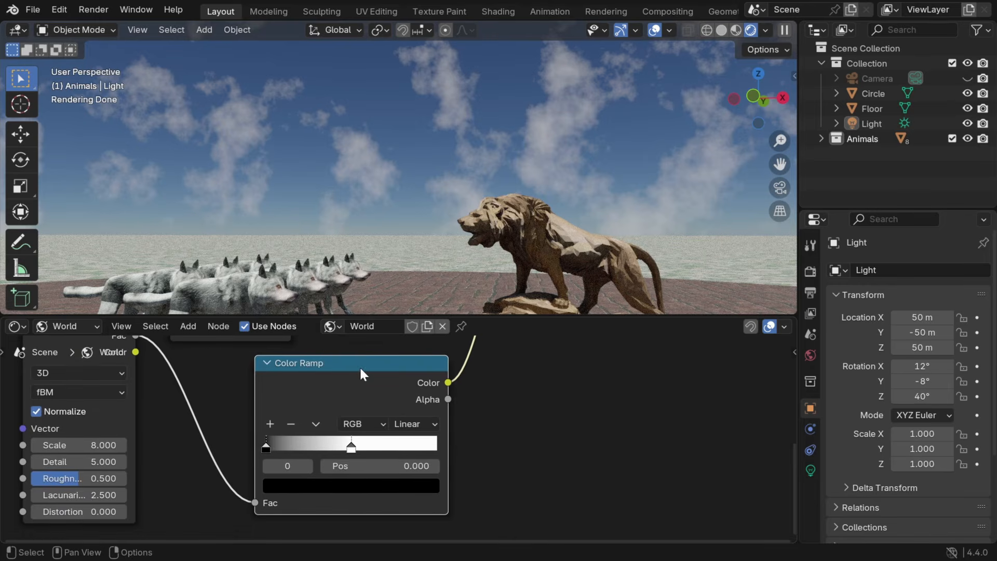
{"action": "middle_click_drag", "start_coordinate": [387, 344], "coordinate": [337, 535]}
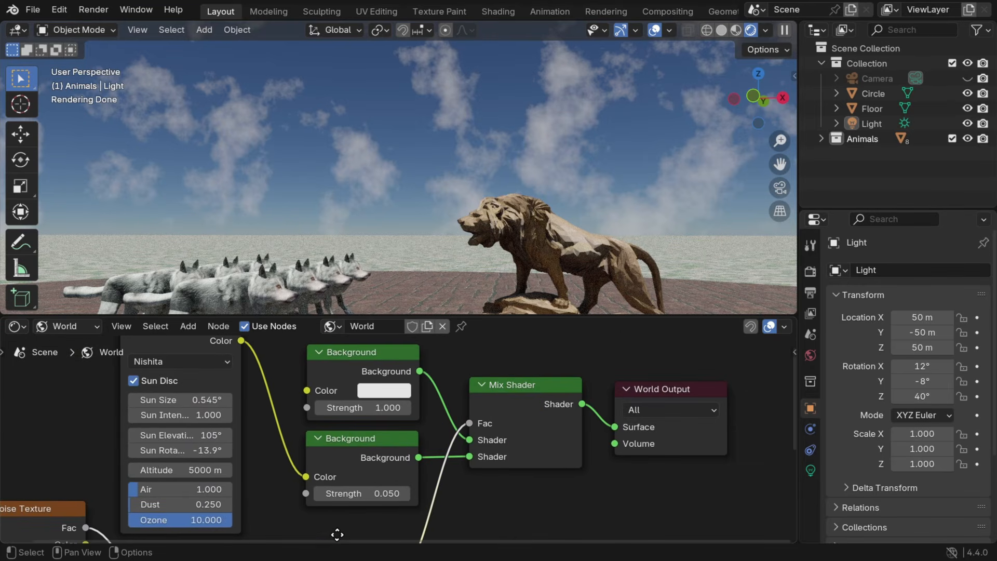
{"action": "left_click", "coordinate": [388, 393]}
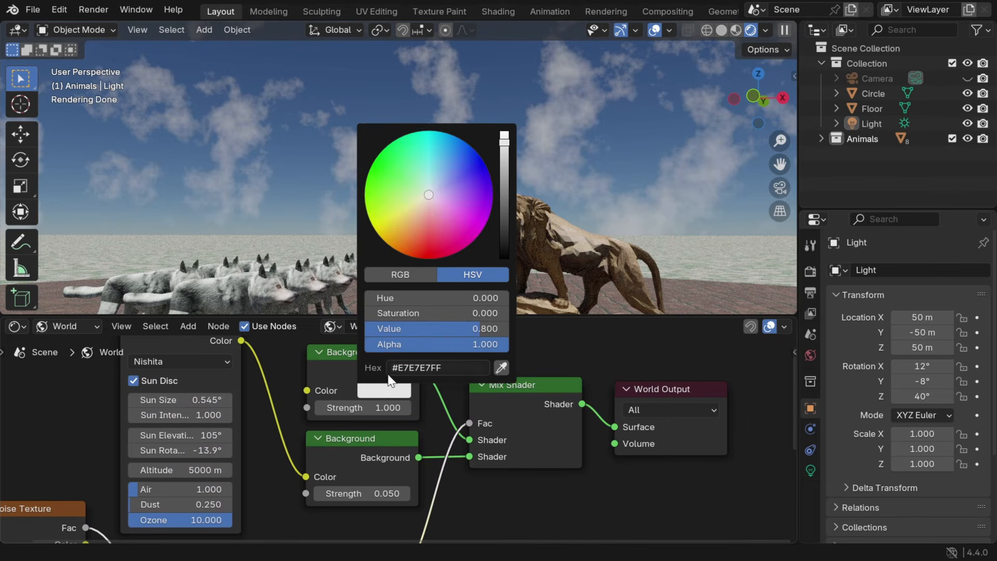
{"action": "left_click", "coordinate": [428, 217]}
{"action": "left_click", "coordinate": [399, 197]}
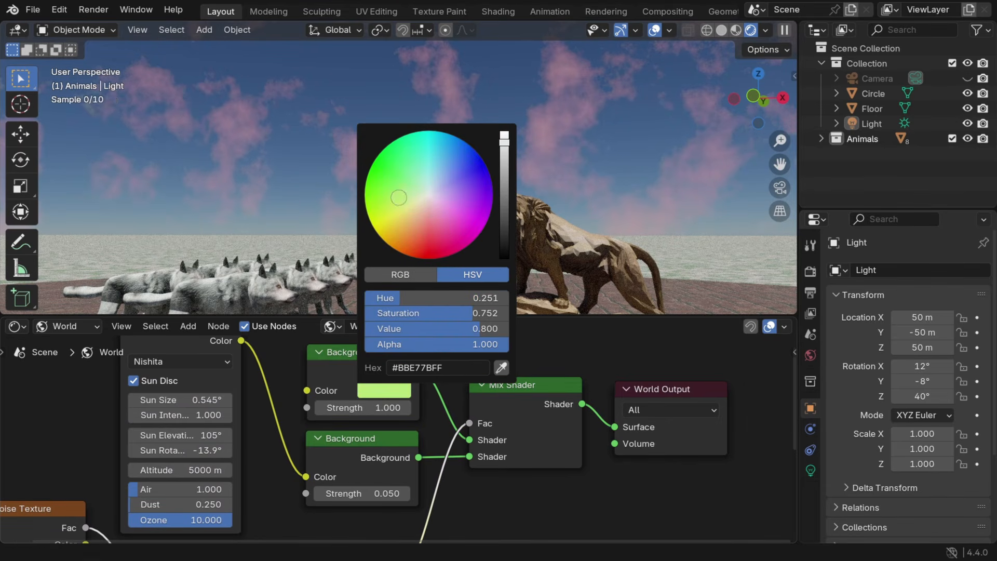
{"action": "left_click", "coordinate": [418, 207]}
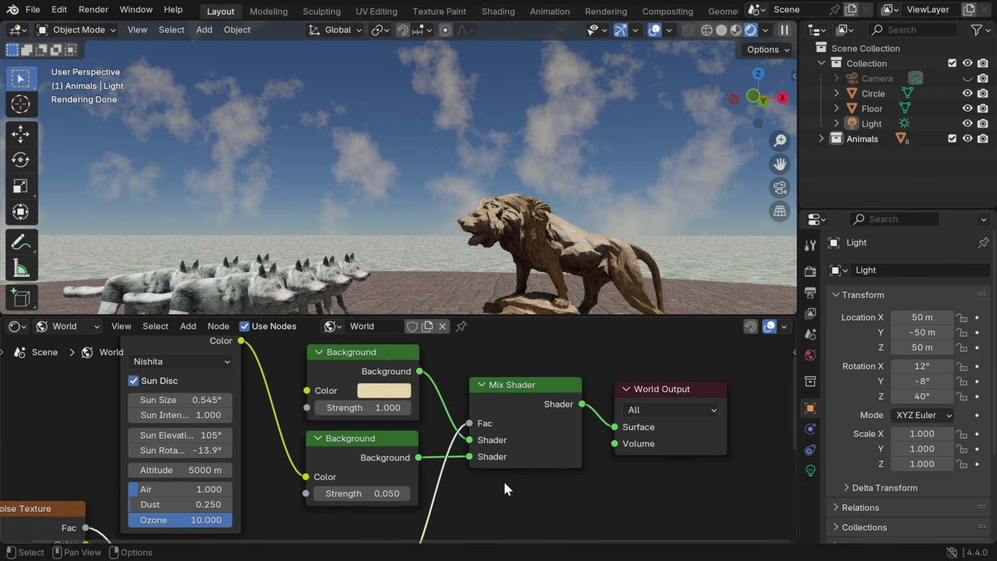
{"action": "left_click_drag", "start_coordinate": [468, 315], "coordinate": [474, 543]}
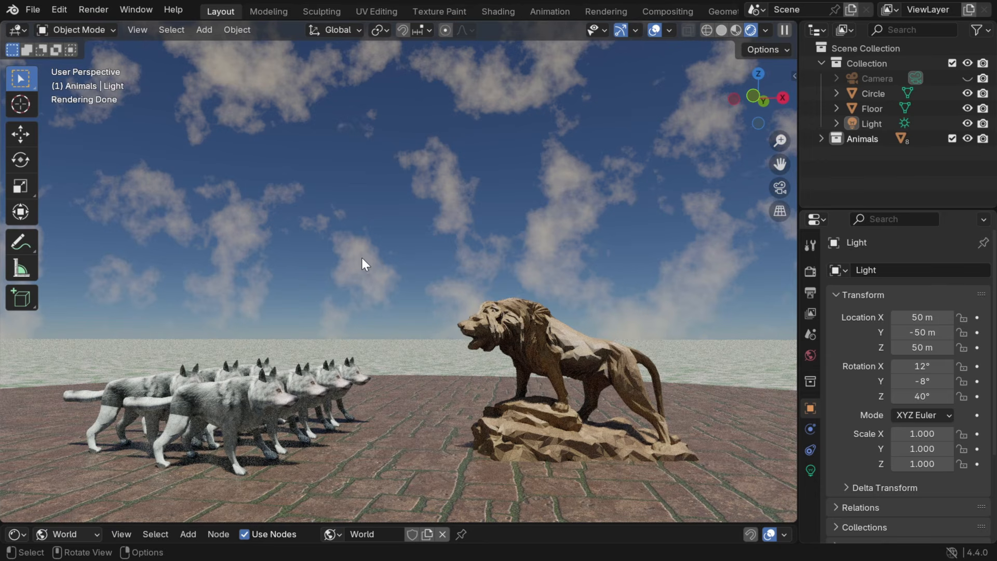
- Review the keyframed Mapping Z rotation and Noise Texture Lacunarity in the world nodes, and play the cloud animation in the 3D viewport
{"action": "left_click", "coordinate": [19, 30]}
{"action": "left_click", "coordinate": [63, 152]}
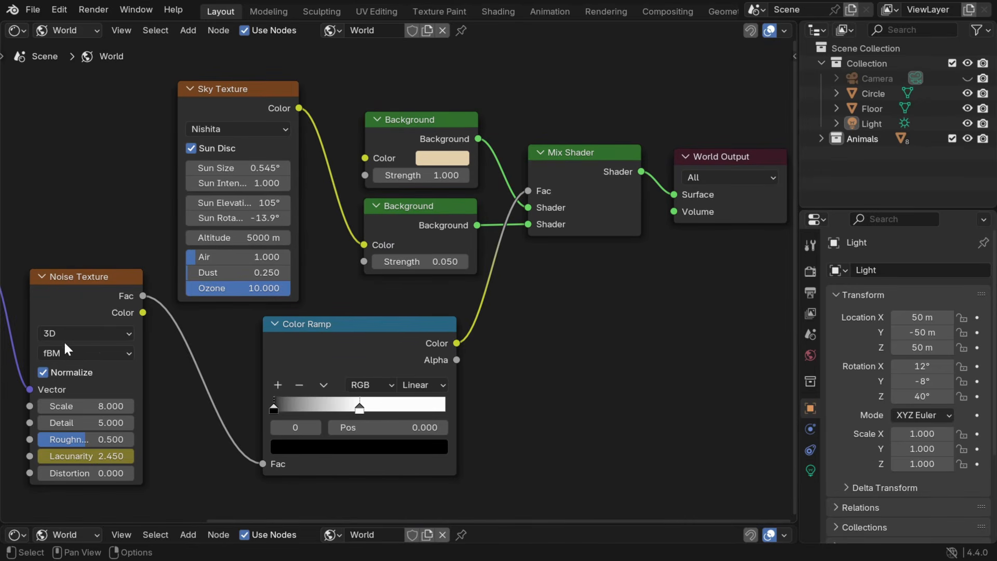
{"action": "middle_click_drag", "start_coordinate": [53, 338], "coordinate": [309, 320]}
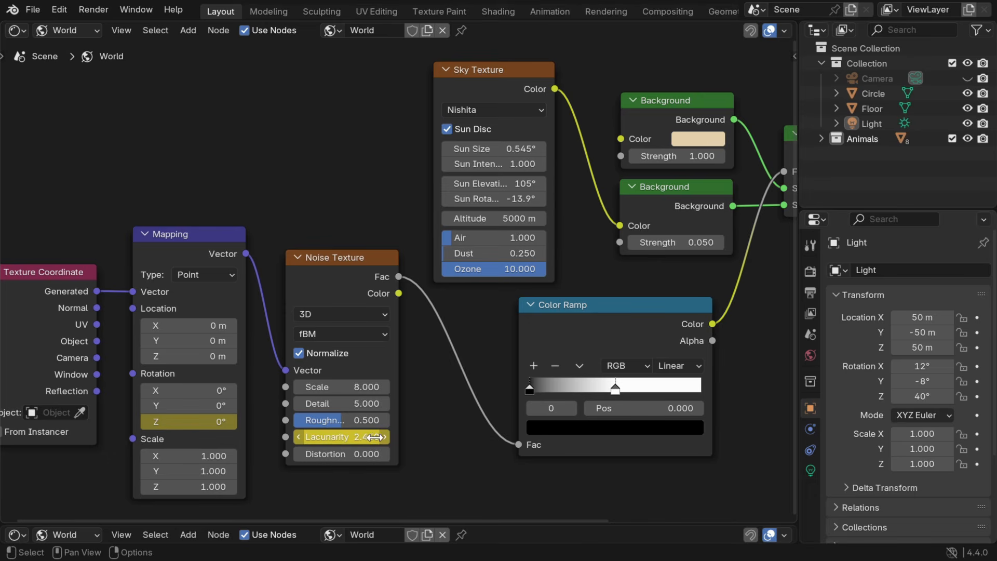
{"action": "left_click", "coordinate": [17, 30]}
{"action": "left_click", "coordinate": [28, 71]}
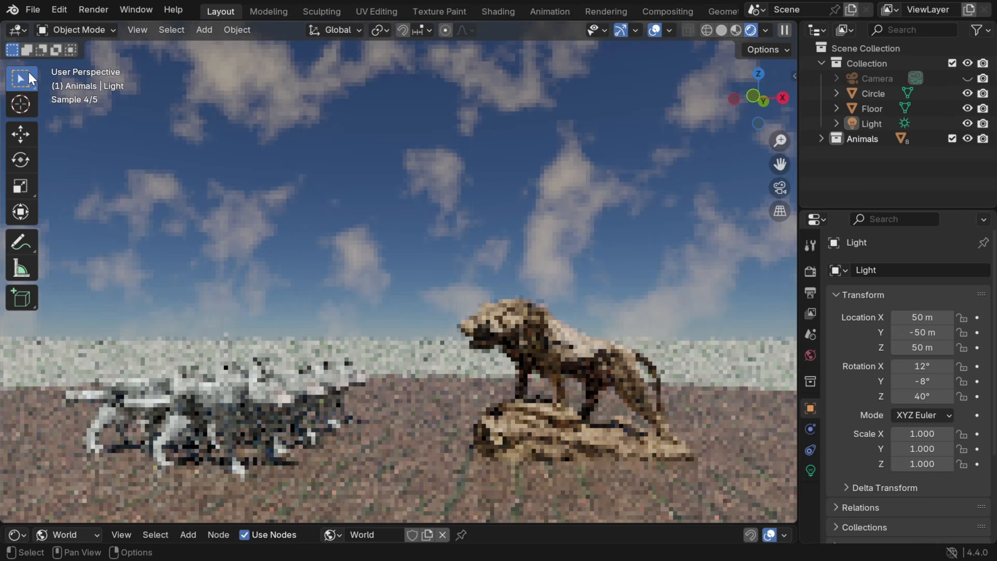
{"action": "key", "text": "space"}
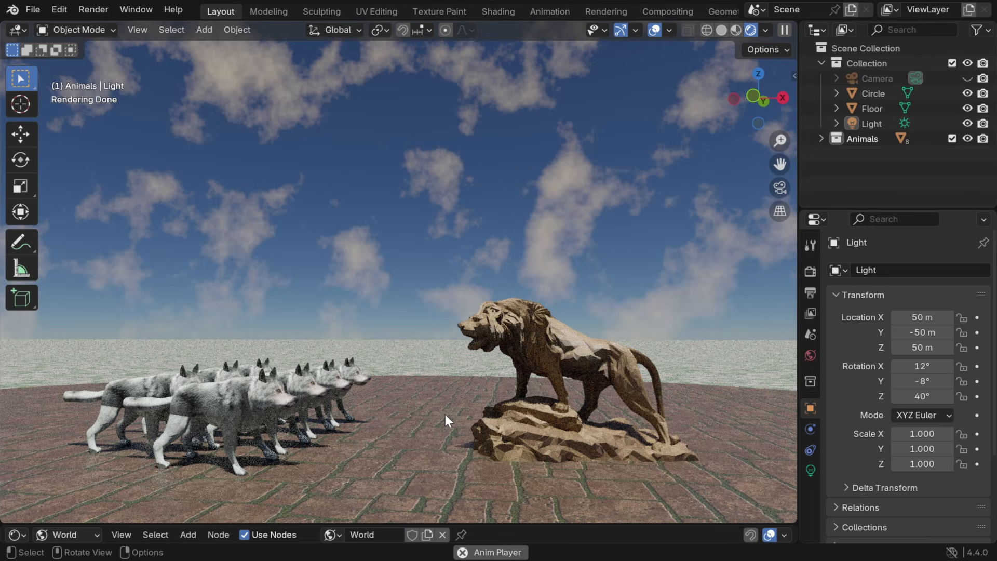